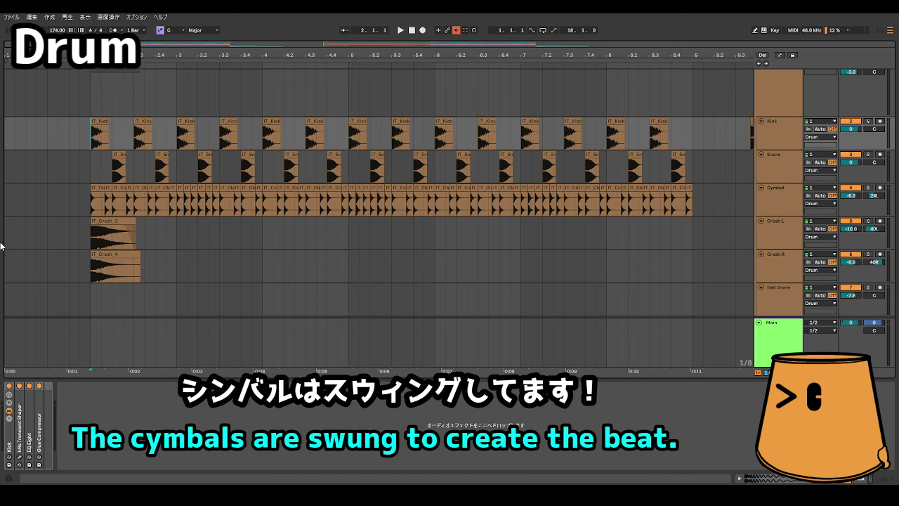
Play back the drum pattern from bar 2.
key("space")
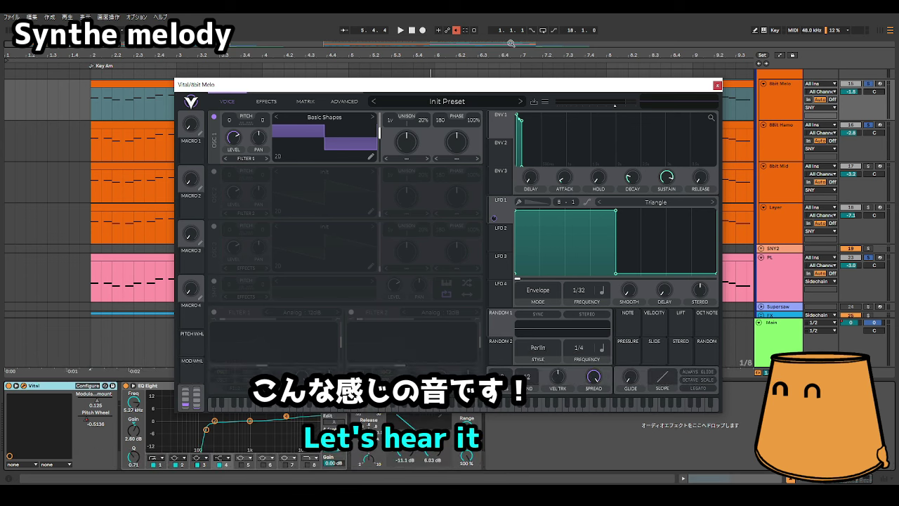
Play the main synth melody and view the Vital settings on the 8Bit Hamo track, closing that plugin window.
left_click(400, 30)
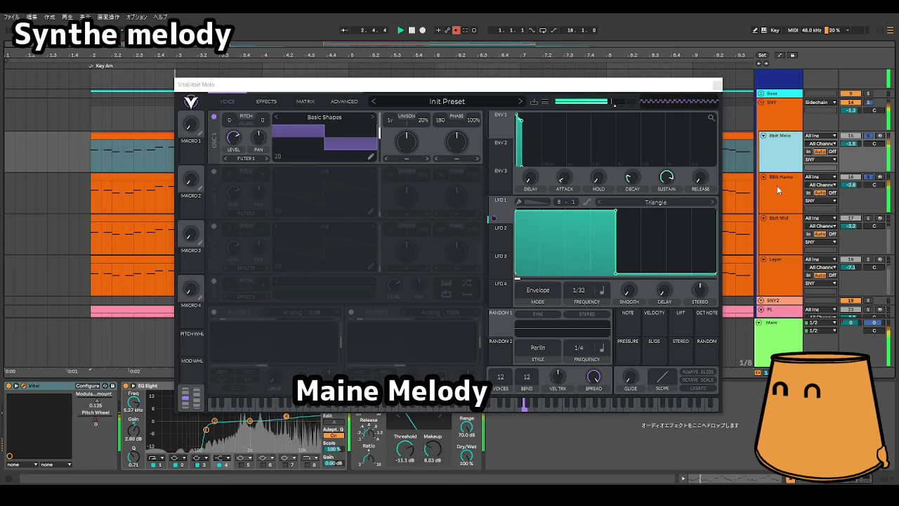
left_click(781, 176)
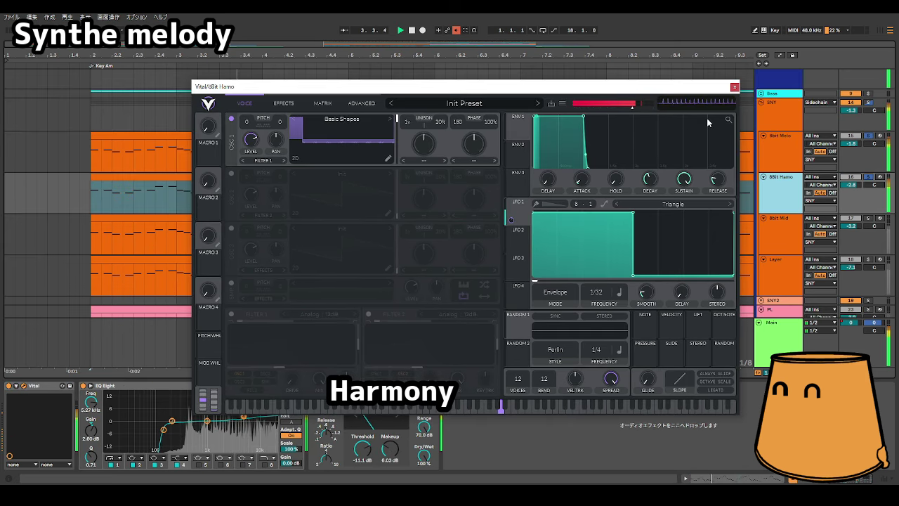
left_click(735, 86)
left_click(614, 159)
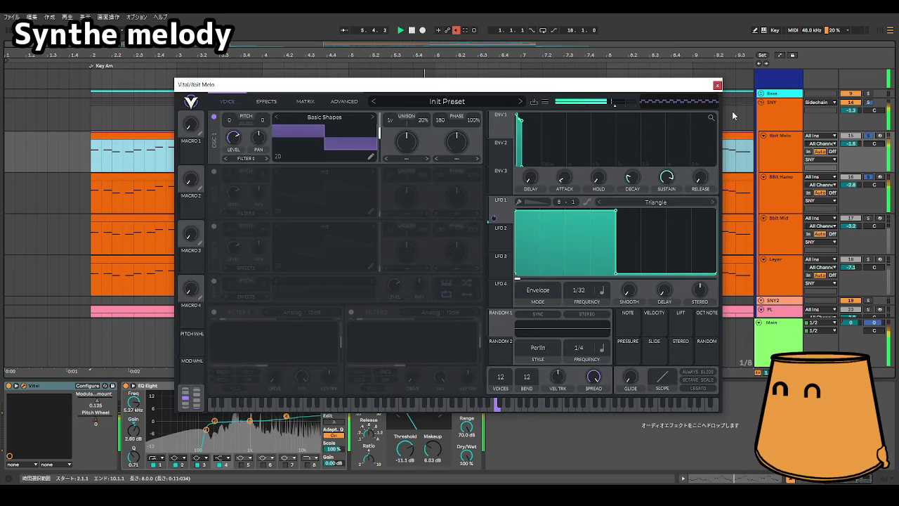
Close the 8bit Melo track's Vital window and view the notes of the main melody and harmony clips during playback.
left_click(717, 85)
double_click(712, 132)
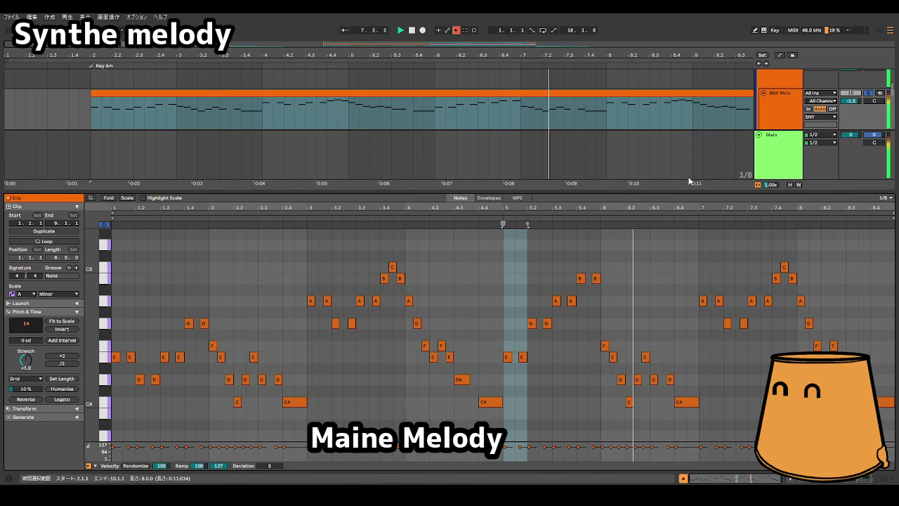
scroll(597, 134, "down", 1)
left_click(595, 118)
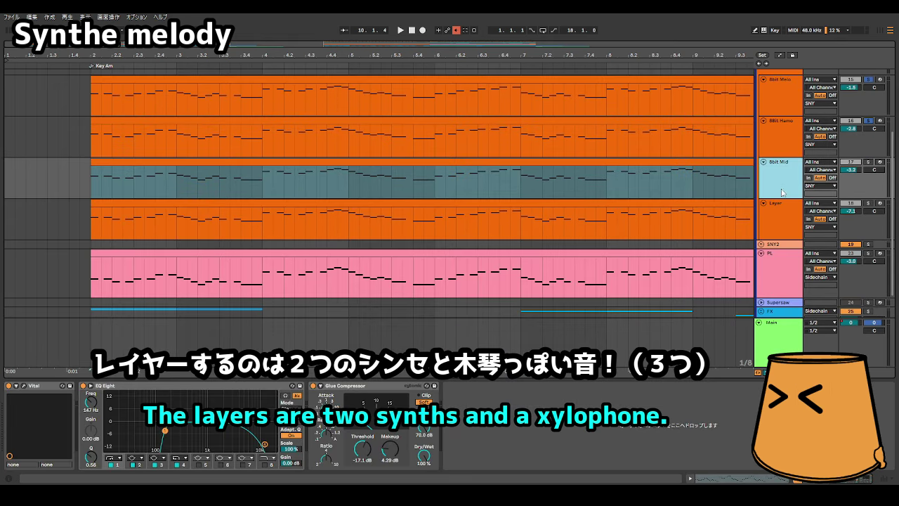
Solo the 8bit Mid, Layer and PL tracks one at a time during playback from bar 2.
left_click(584, 254)
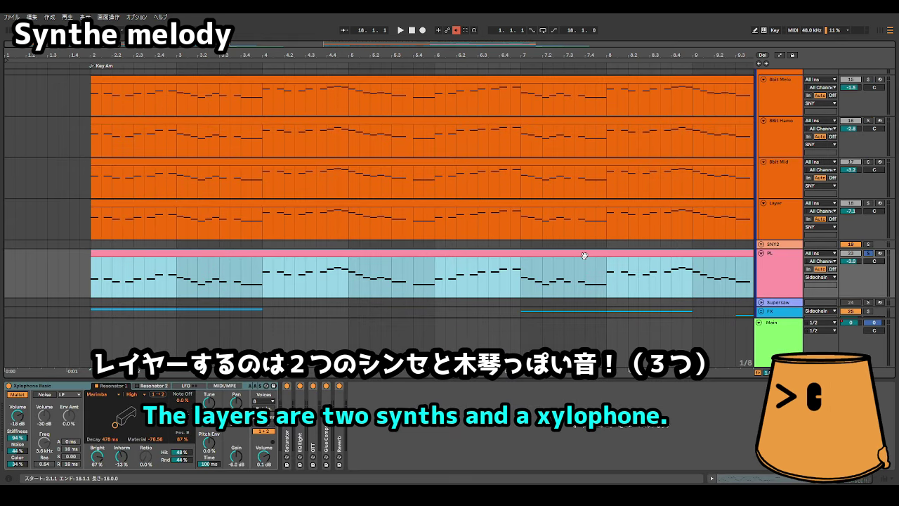
left_click(867, 162)
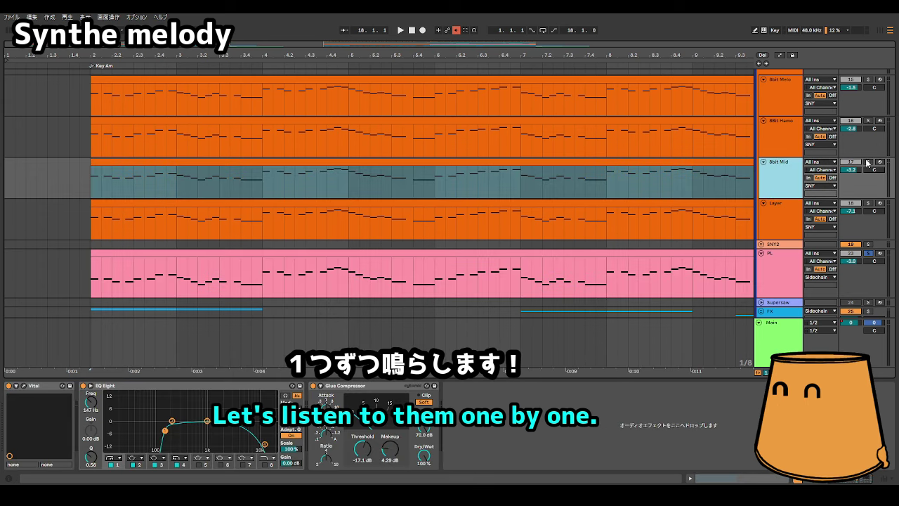
key("space")
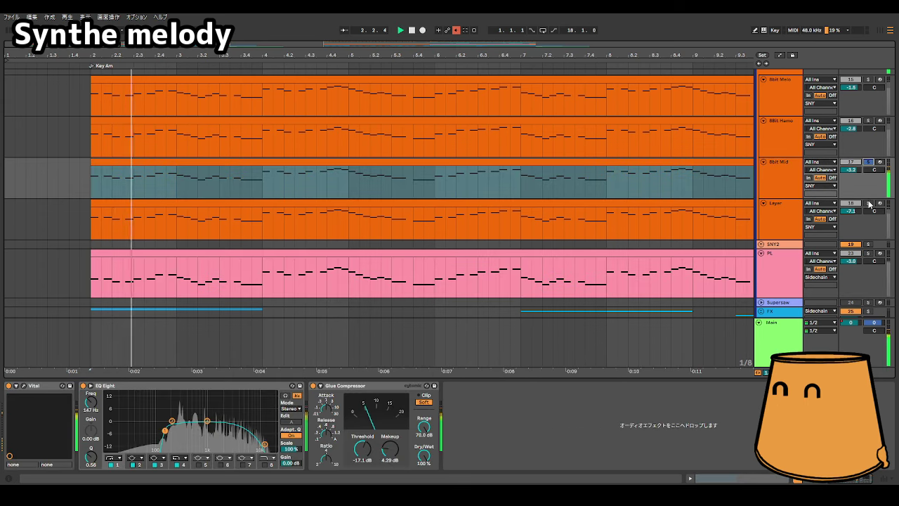
left_click(869, 203)
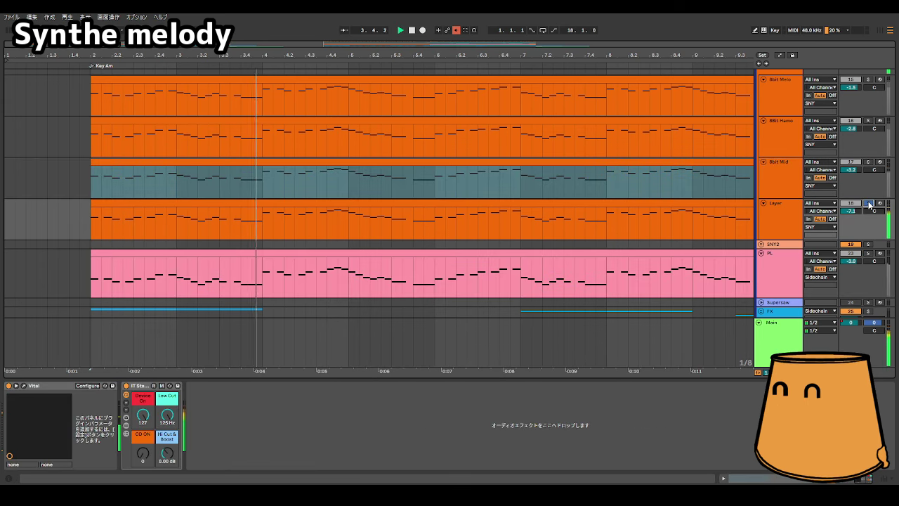
left_click(869, 254)
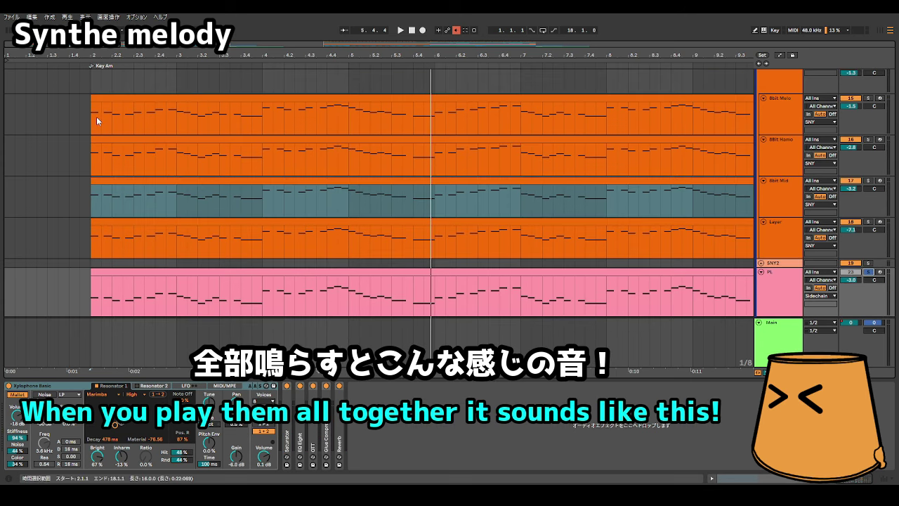
Play all the synth melody layers together from bar 2, and play the bass part from the same bar.
left_click(93, 123)
key("space")
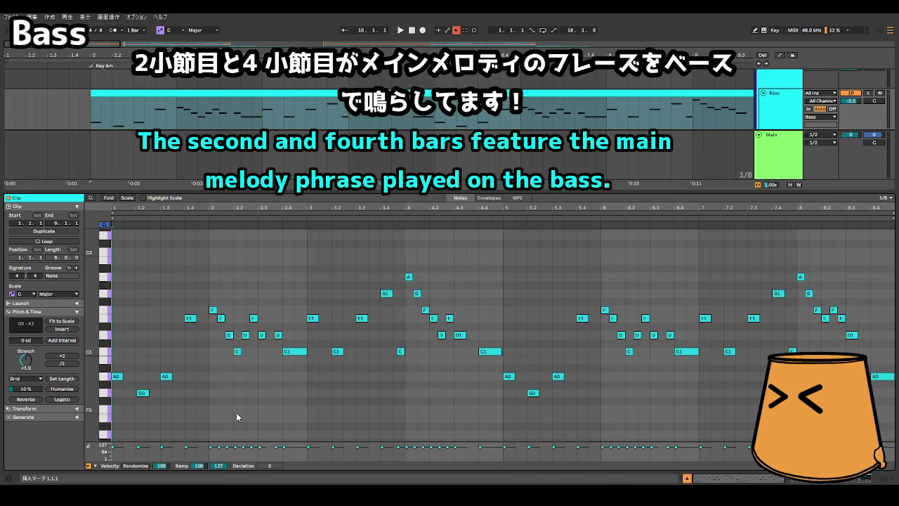
left_click(91, 117)
key("space")
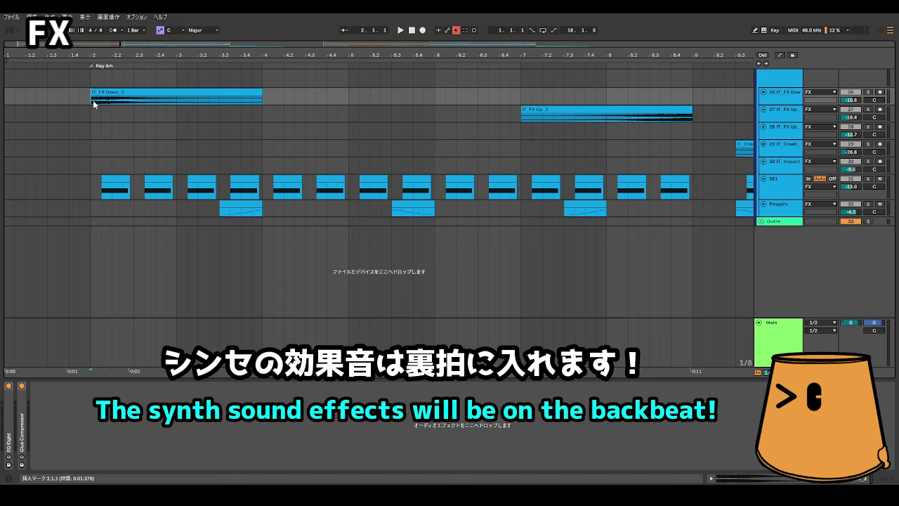
Listen to the SE1 sound effects from bar 2 and the Piropiro clip, switching between its clip and device views.
left_click(93, 186)
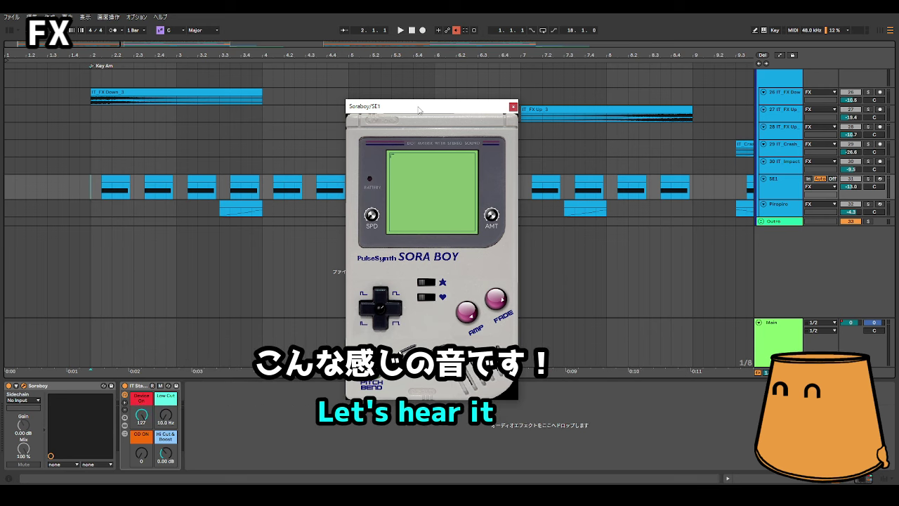
scroll(91, 228, "up", 2)
left_click(91, 232)
key("space")
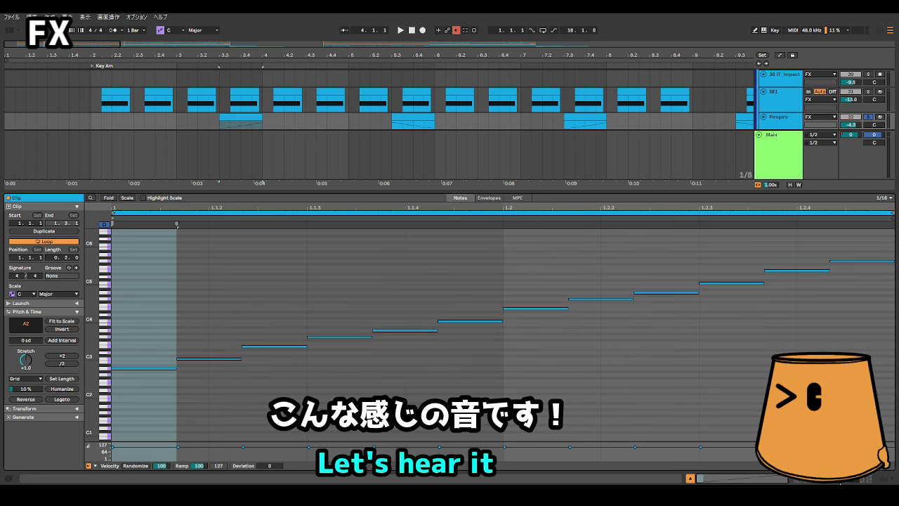
key("space")
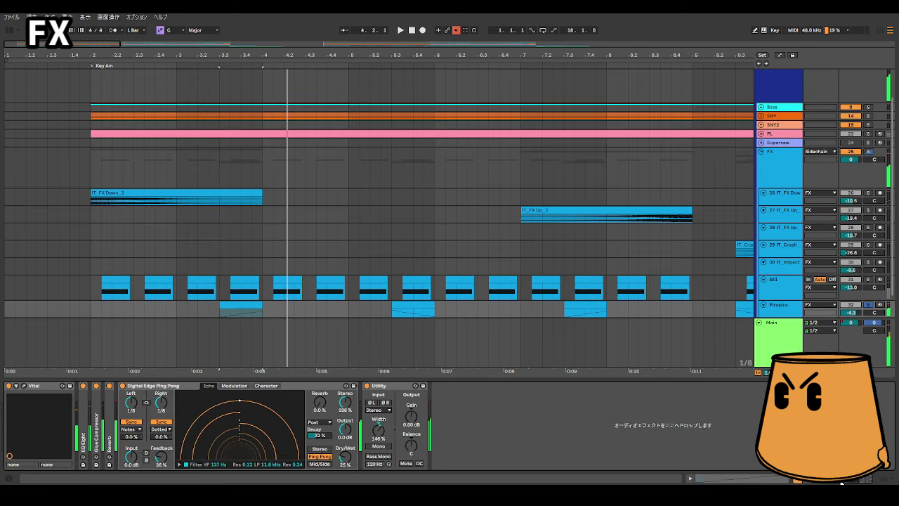
key("shift+Tab")
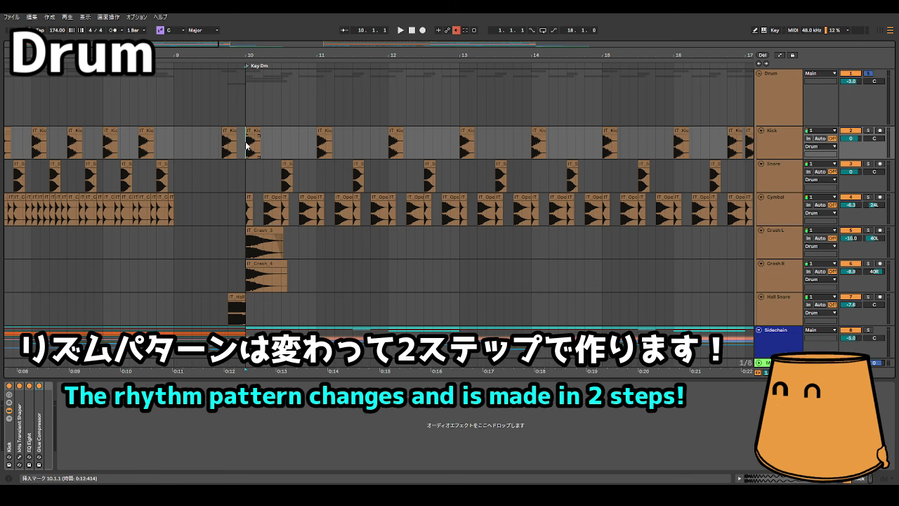
Play back the drum pattern from bar 10, at the Key Dm marker.
key("space")
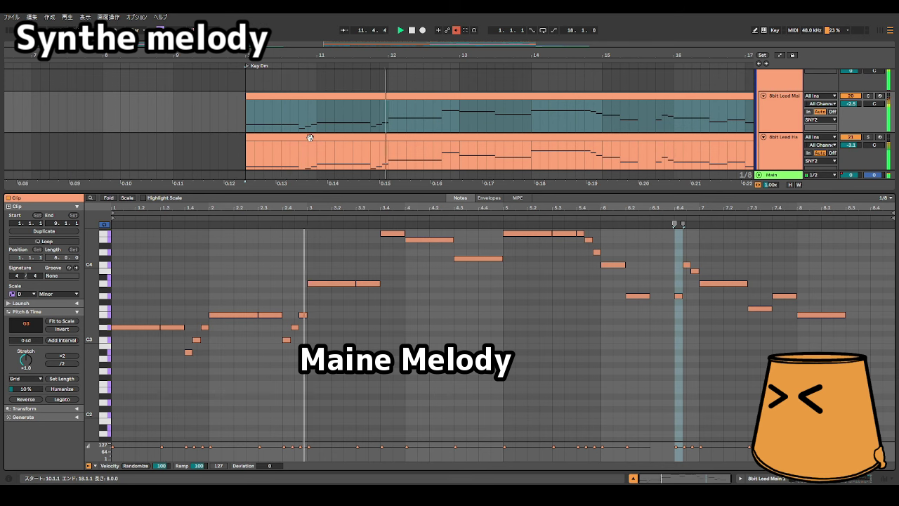
View the notes of the 8bit Lead harmony and 8bit Lead Mid clips during playback, and stop playback.
left_click(309, 137)
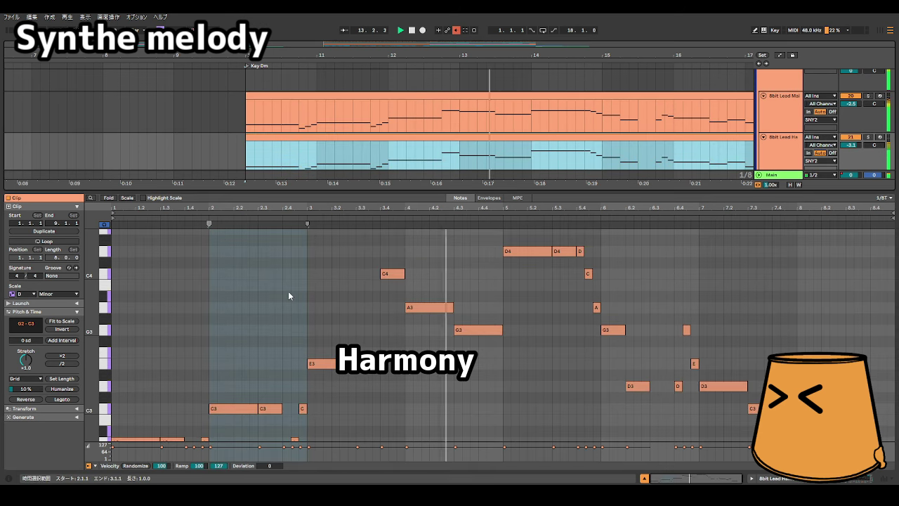
scroll(364, 148, "down", 2)
left_click(366, 130)
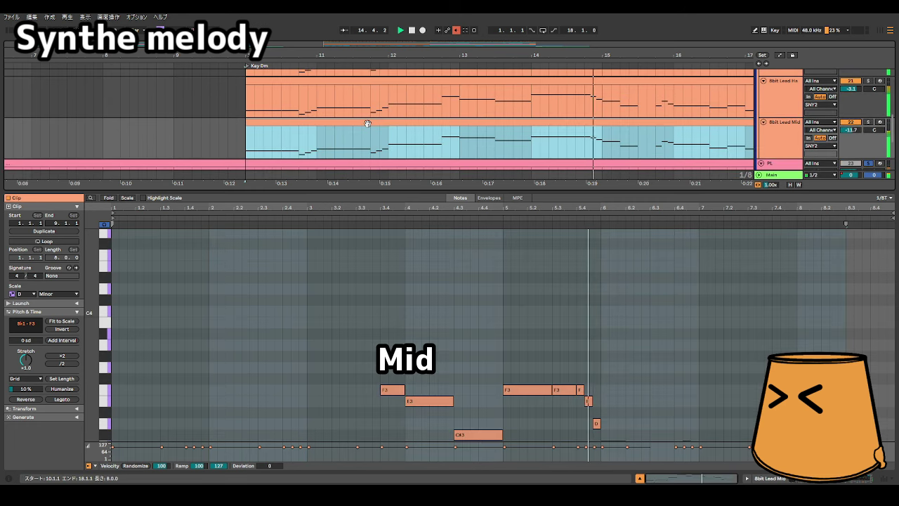
scroll(354, 316, "down", 1)
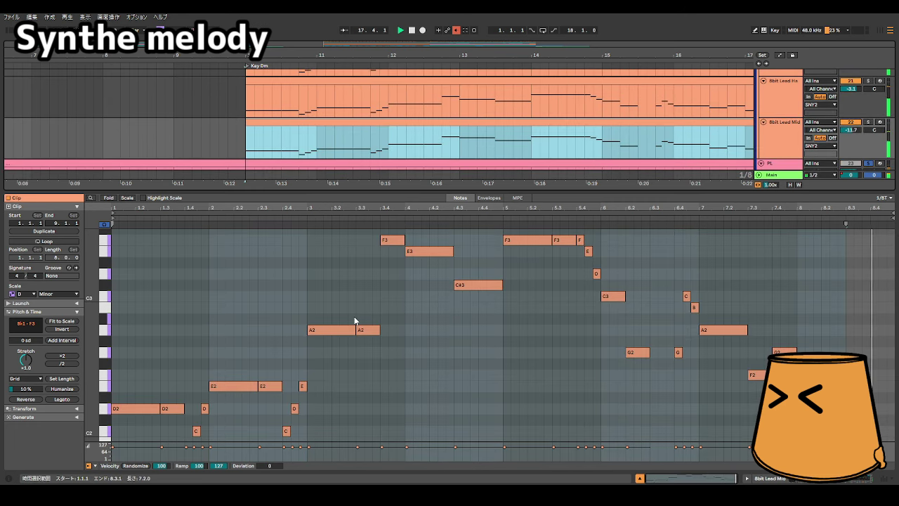
key("space")
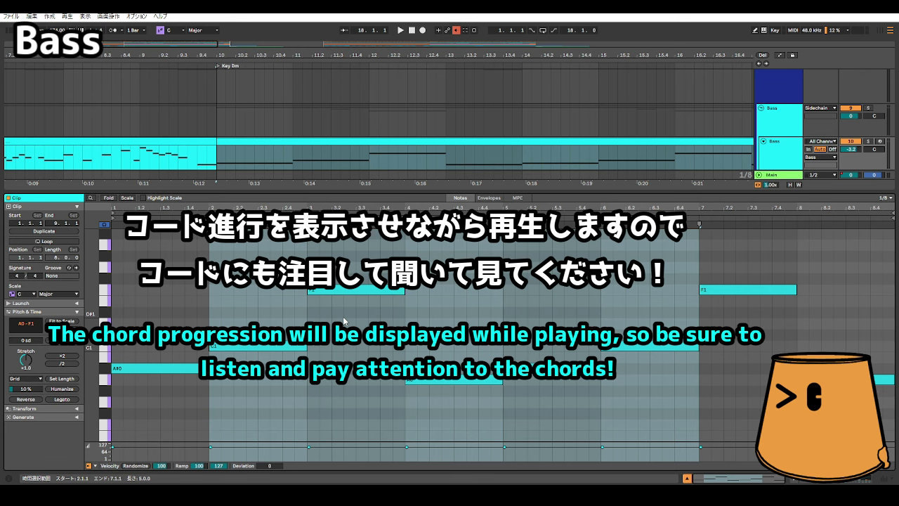
Play the bass part from bar 10 and view the 5 PERF modulation page of Wobble 1's Massive.
key("space")
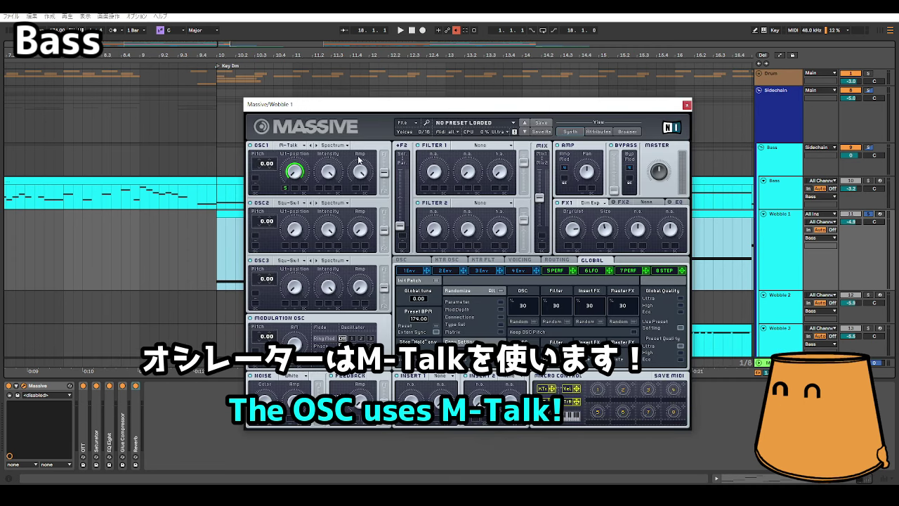
left_click(554, 270)
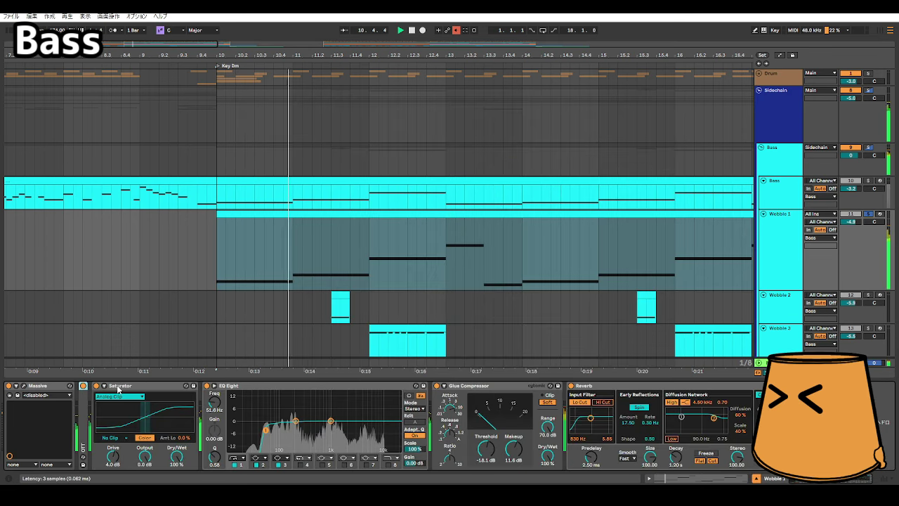
Collapse the Saturator, EQ Eight, Glue Compressor and Reverb devices on the Wobble 1 track.
double_click(136, 386)
double_click(148, 386)
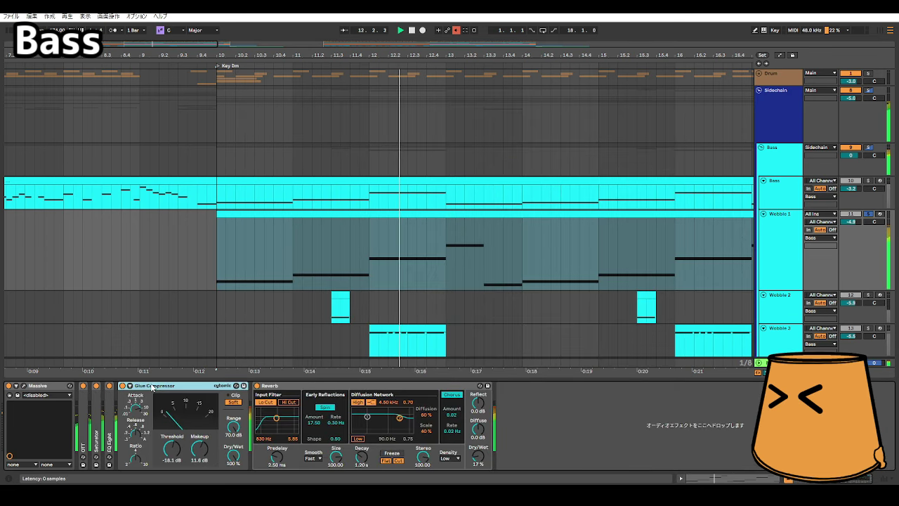
double_click(162, 386)
double_click(173, 385)
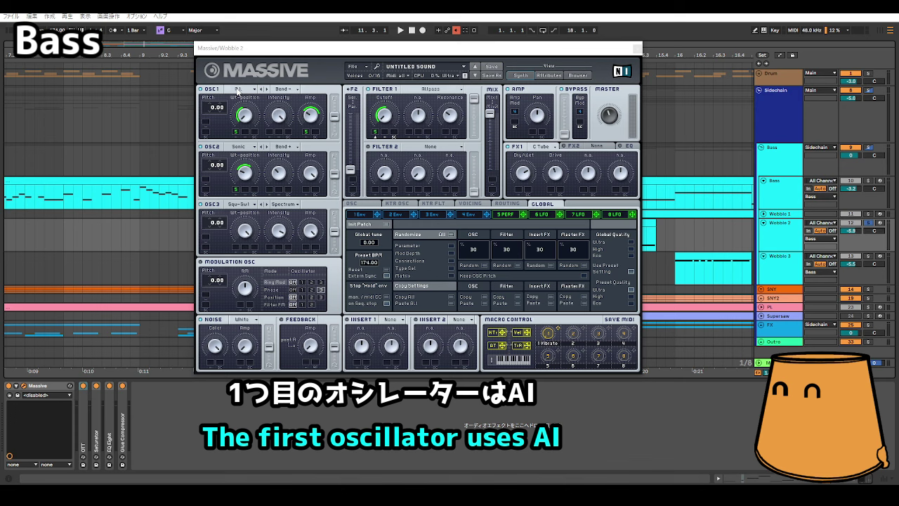
Examine the wavetable list for OSC2 in Wobble 2's Massive, where Sonic is the chosen wavetable.
left_click(238, 146)
left_click(238, 149)
left_click(238, 147)
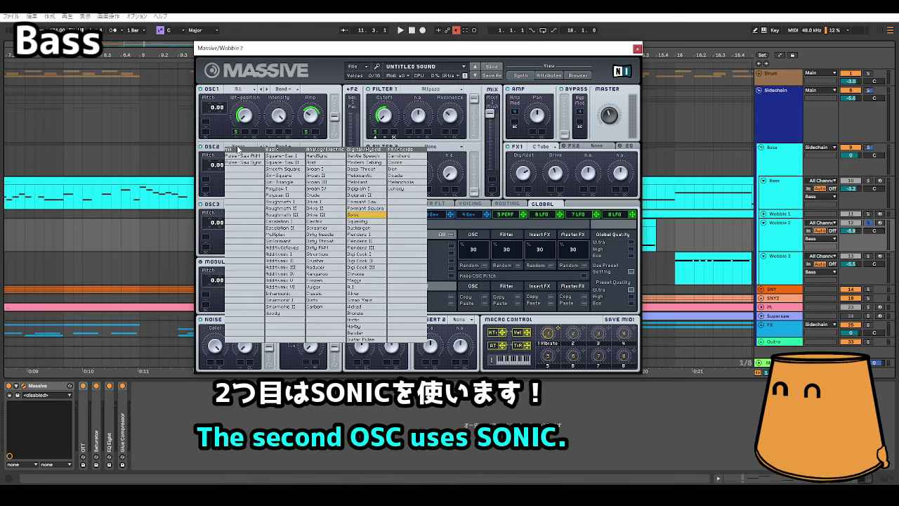
left_click(238, 149)
Set the oscillator mode to Bend- for OSC1 and Bend+ for OSC2 in Wobble 2's Massive.
left_click(283, 89)
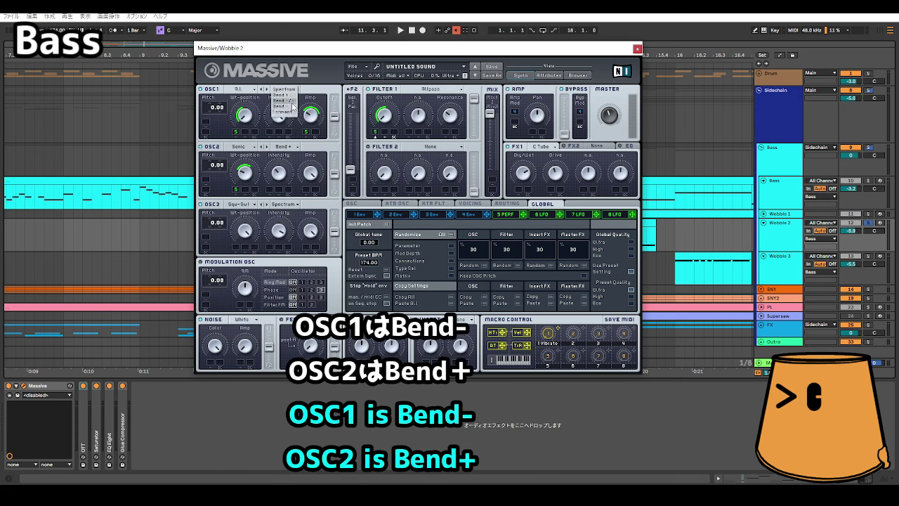
left_click(290, 101)
left_click(283, 147)
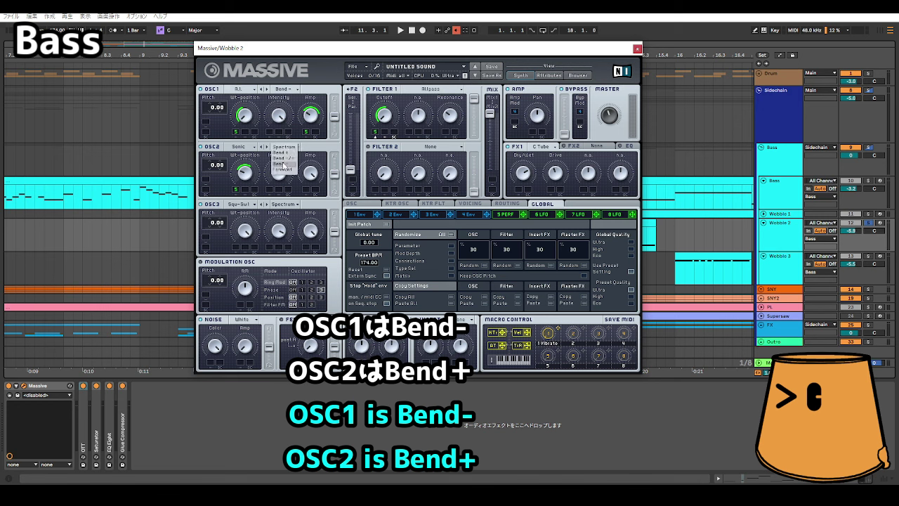
left_click(281, 158)
Set Filter 1 to Allpass and display the 5 PERF modulator assigned to its cutoff.
left_click(451, 91)
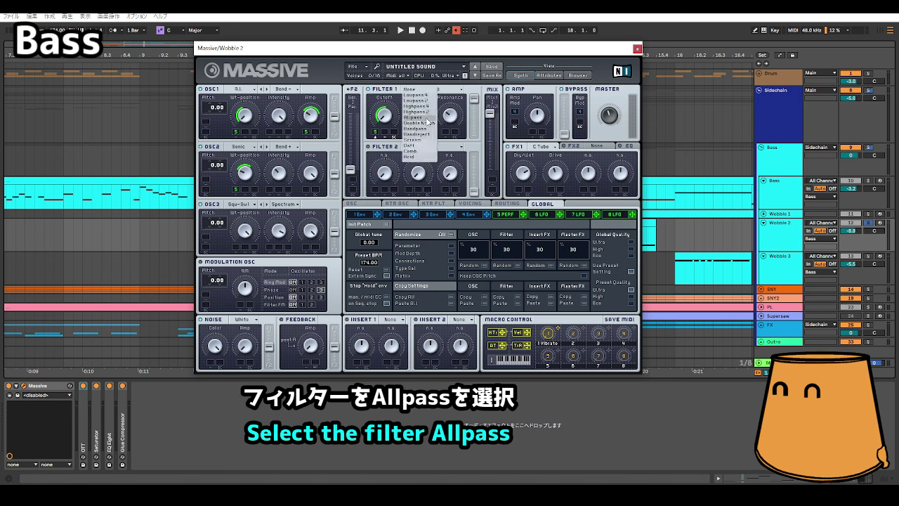
left_click(427, 118)
left_click(377, 130)
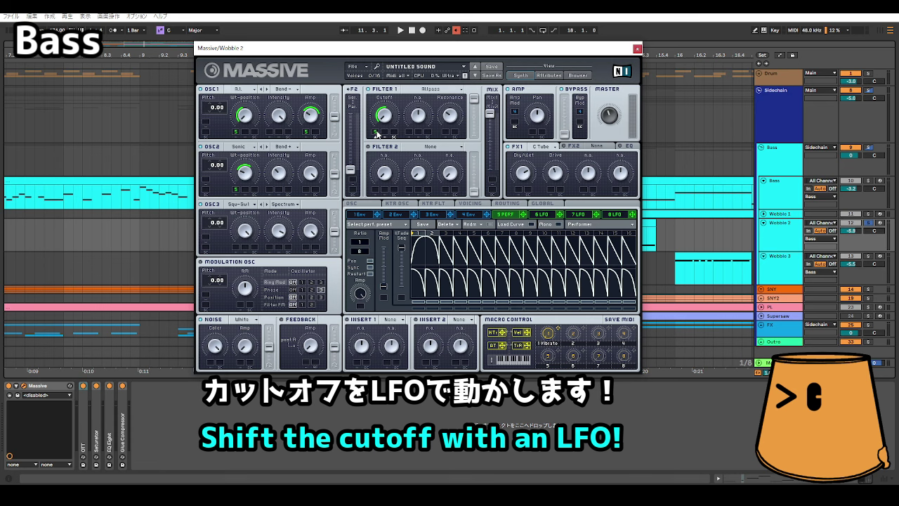
Set FX1 to Classic Tube, play the Wobble 2 sound and close its Massive window.
left_click(545, 146)
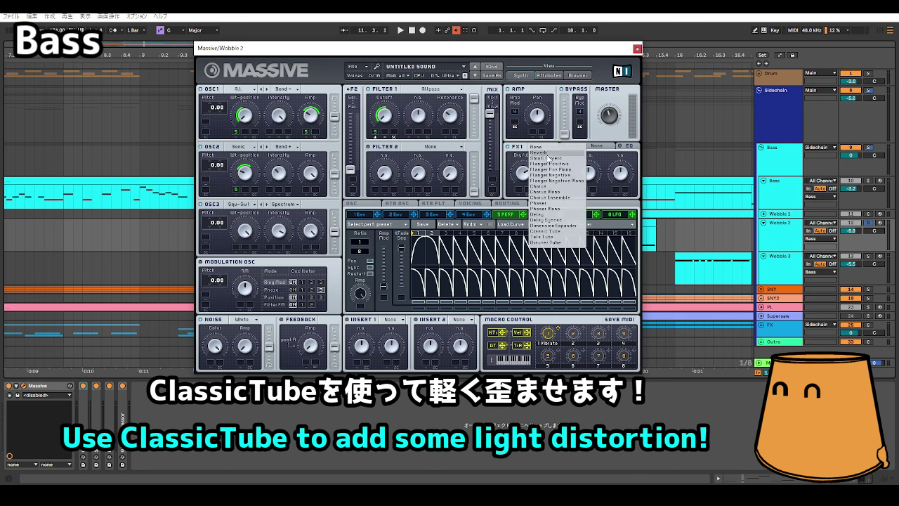
left_click(545, 231)
key("space")
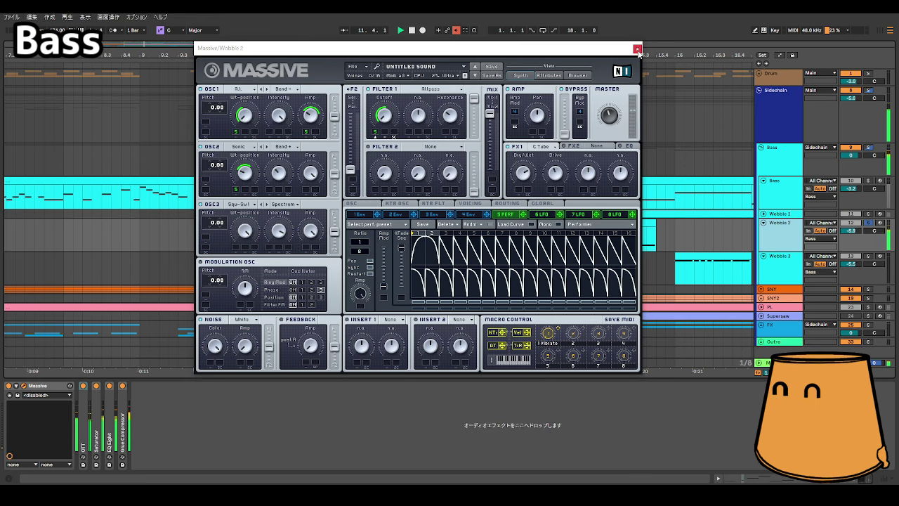
left_click(637, 50)
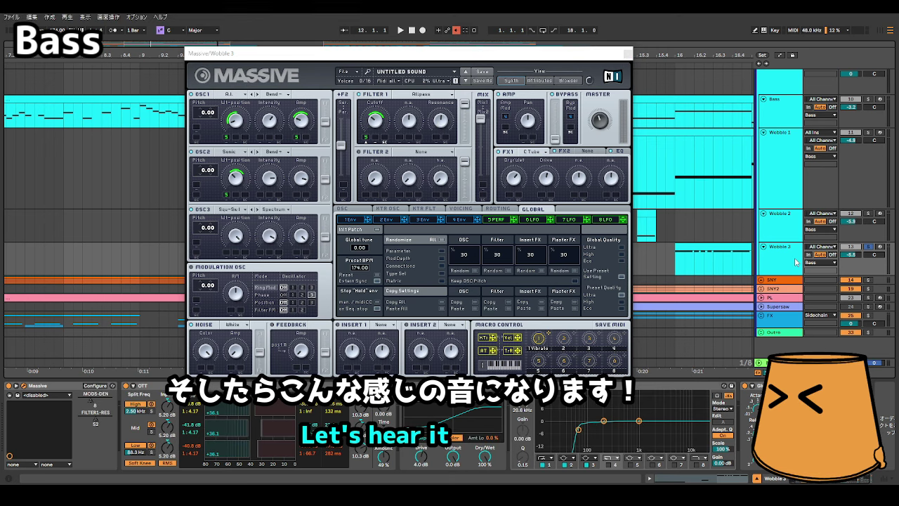
Play the Wobble 3 sound from bar 12 and close its Massive window.
key("space")
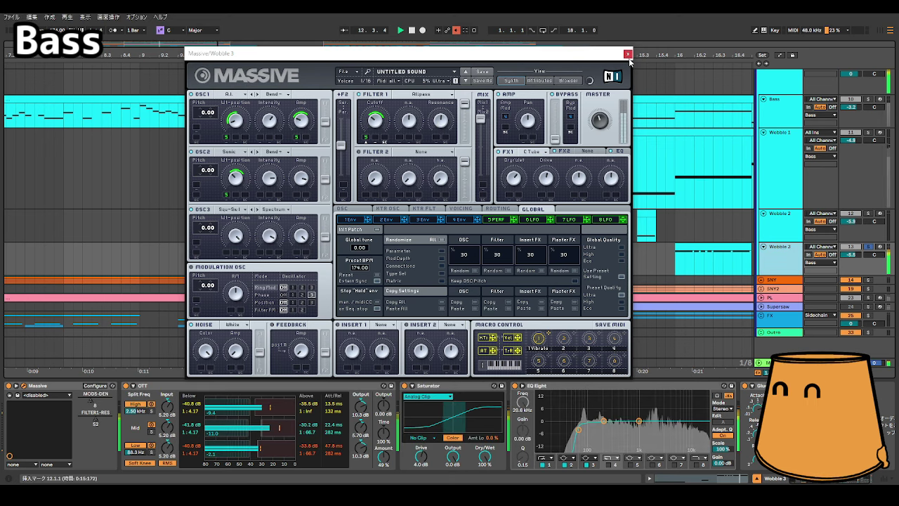
left_click(627, 54)
left_click(402, 246)
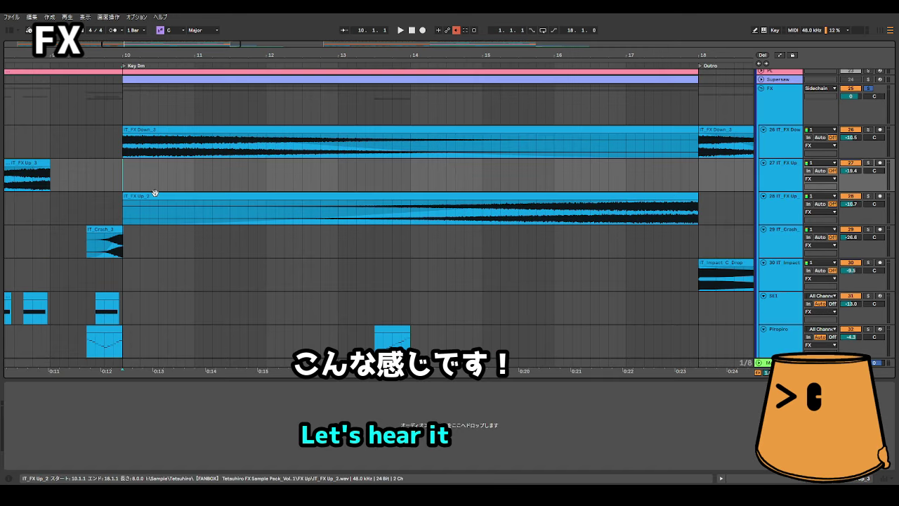
Play the FX tracks from bar 10 and place the insert marker at 13.3.1, where the Piropiro clip starts.
key("space")
scroll(232, 208, "down", 1)
left_click(373, 204)
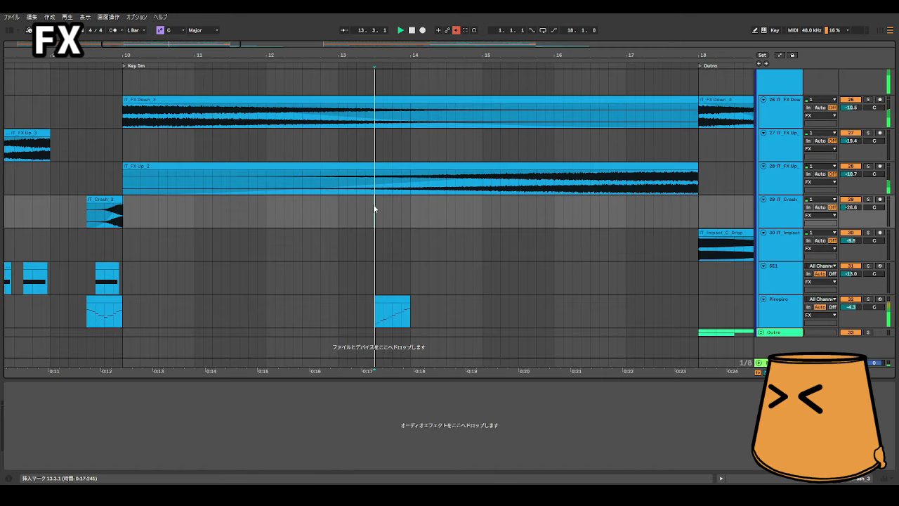